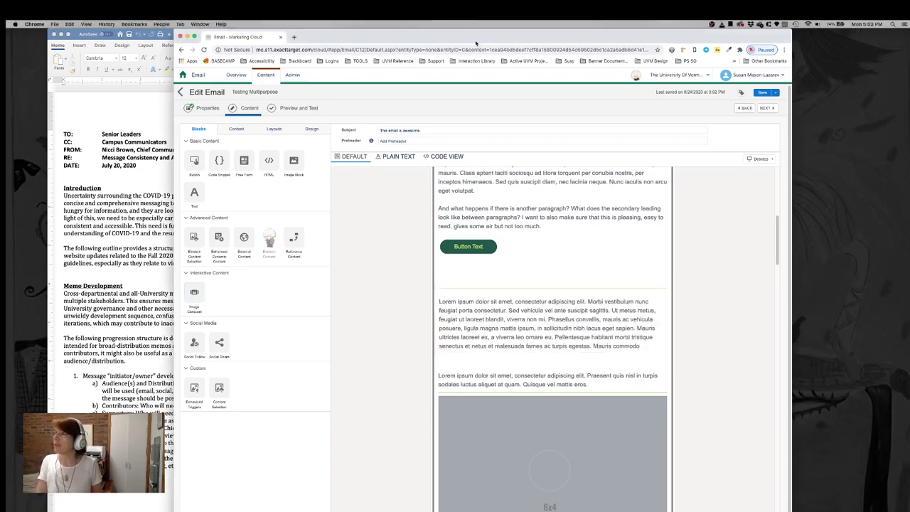
Insert the saved Text__Letter block into the email just below the Button Text button and open it for editing
left_click_drag(474, 40, 409, 30)
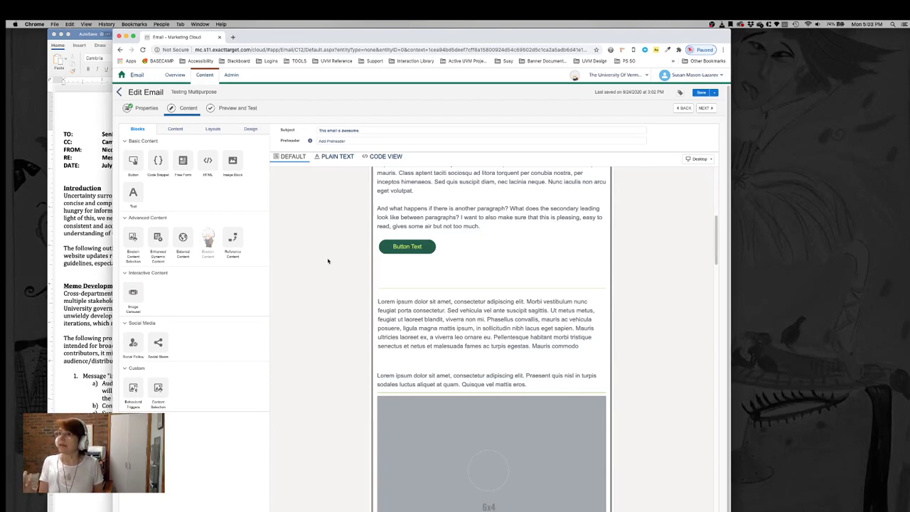
left_click(174, 130)
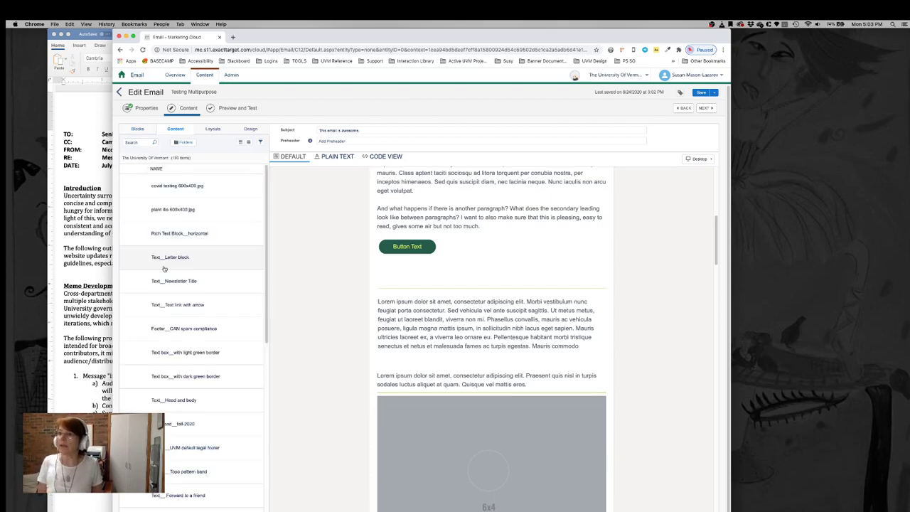
left_click_drag(159, 259, 427, 285)
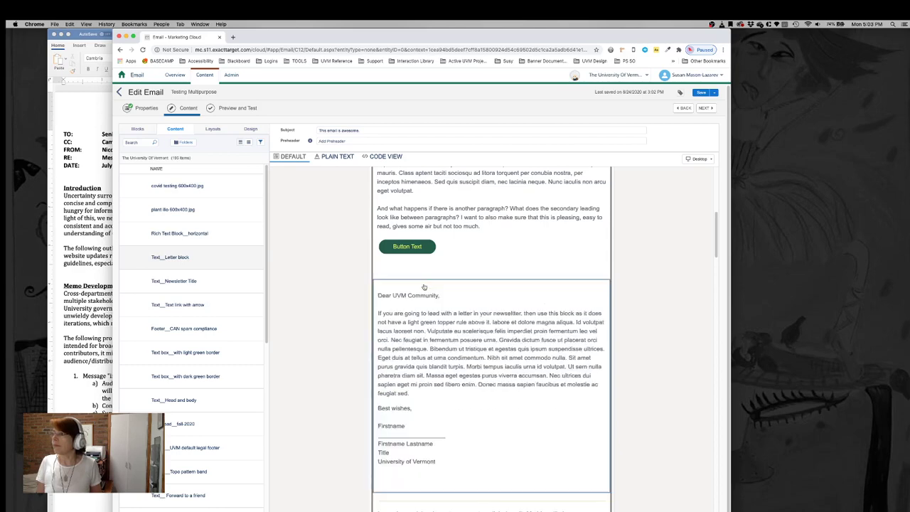
left_click(502, 398)
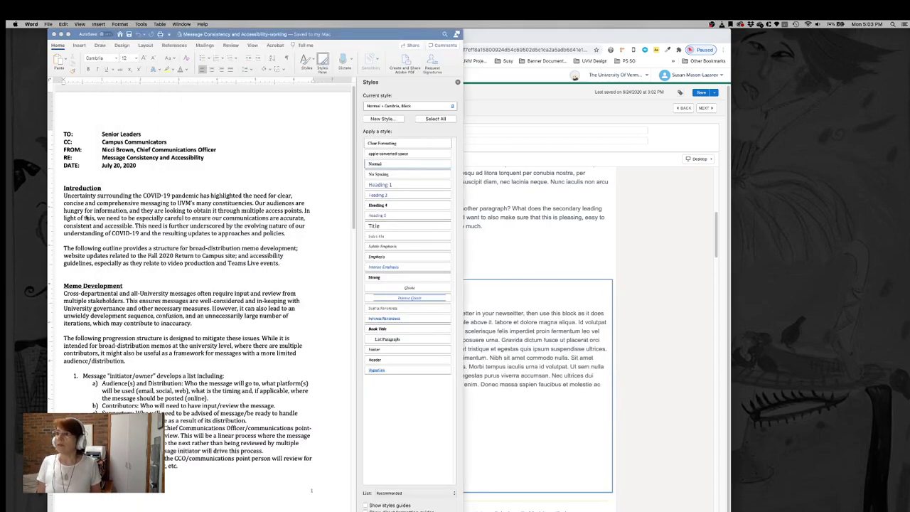
Switch to the Word memo and copy the "Fall 2020 Website Updates" heading with the beginning of its first paragraph
left_click(87, 216)
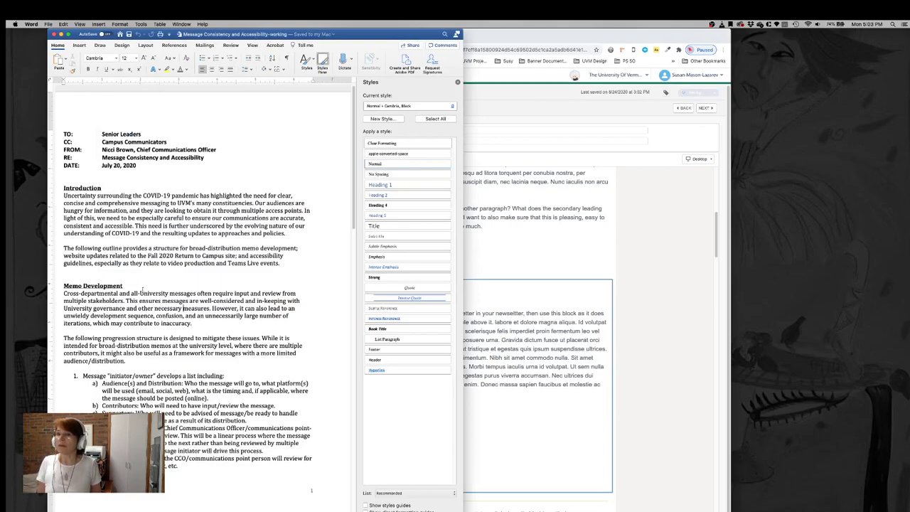
scroll(149, 305, "down", 5)
scroll(154, 316, "down", 6)
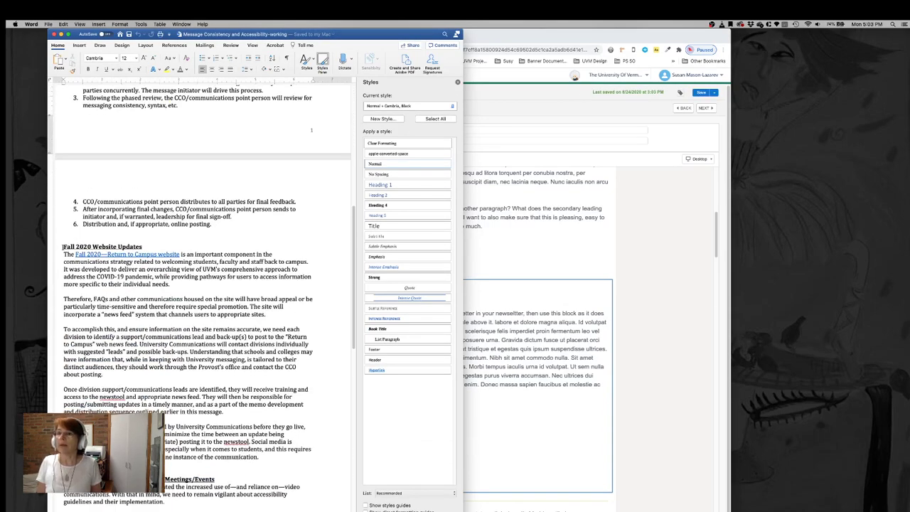
left_click_drag(61, 245, 162, 271)
key("super+c")
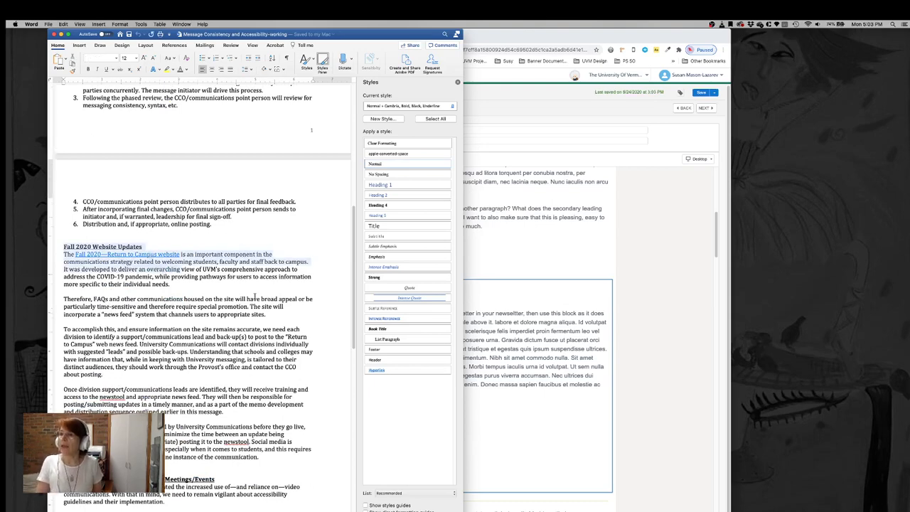
Back in Marketing Cloud, paste the copied Word text over the start of the letter block's body and undo the paste
left_click(540, 363)
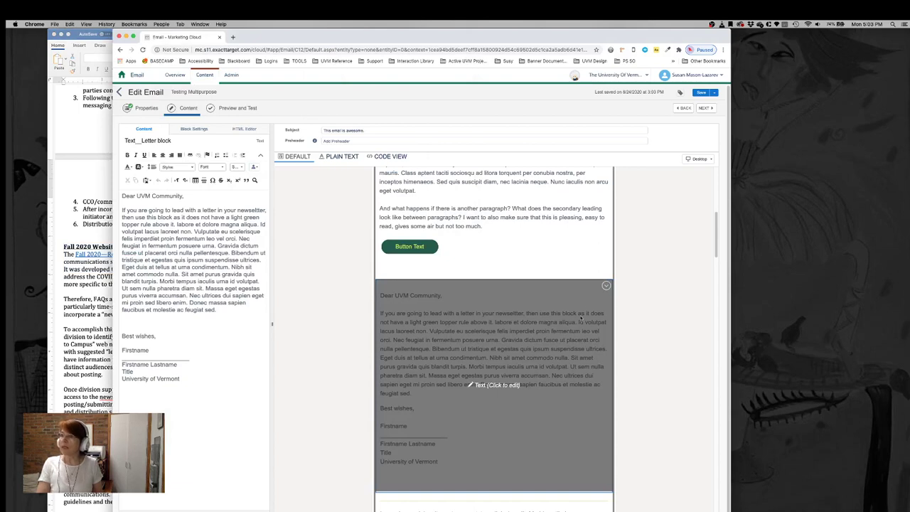
left_click(606, 286)
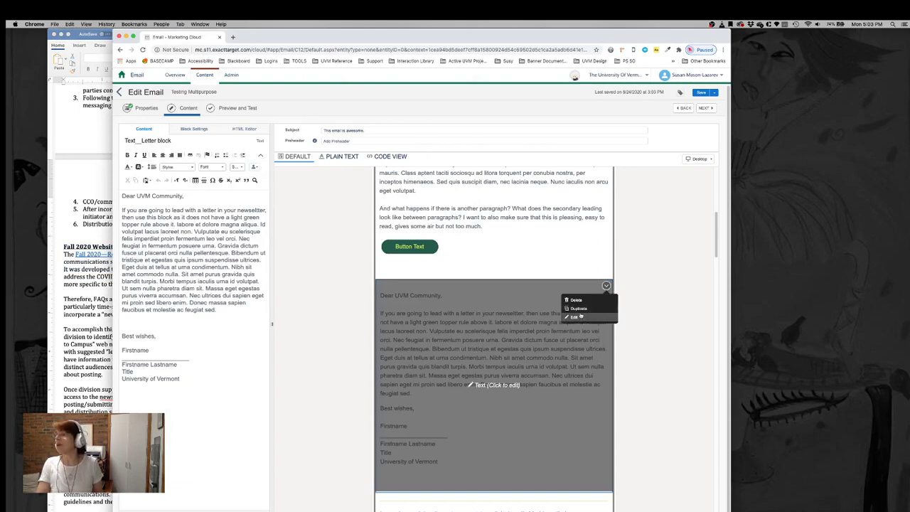
left_click(579, 318)
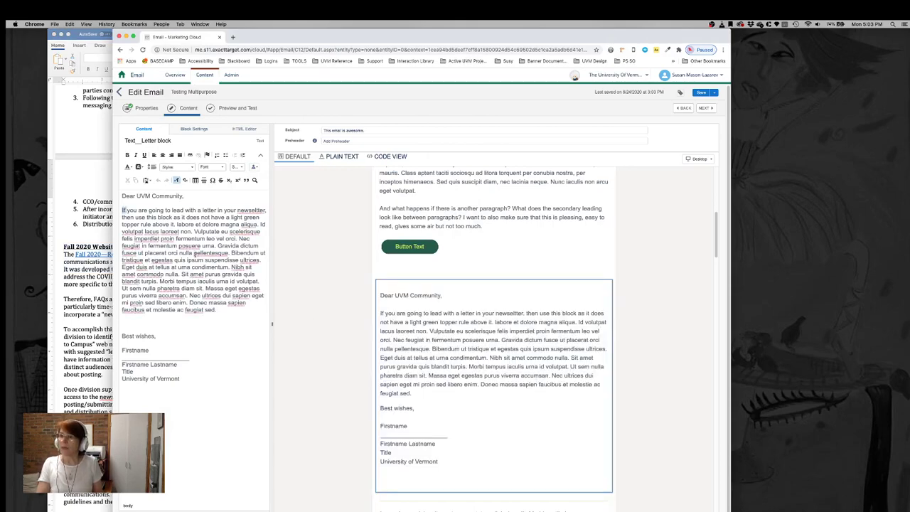
left_click_drag(123, 210, 197, 260)
key("super+v")
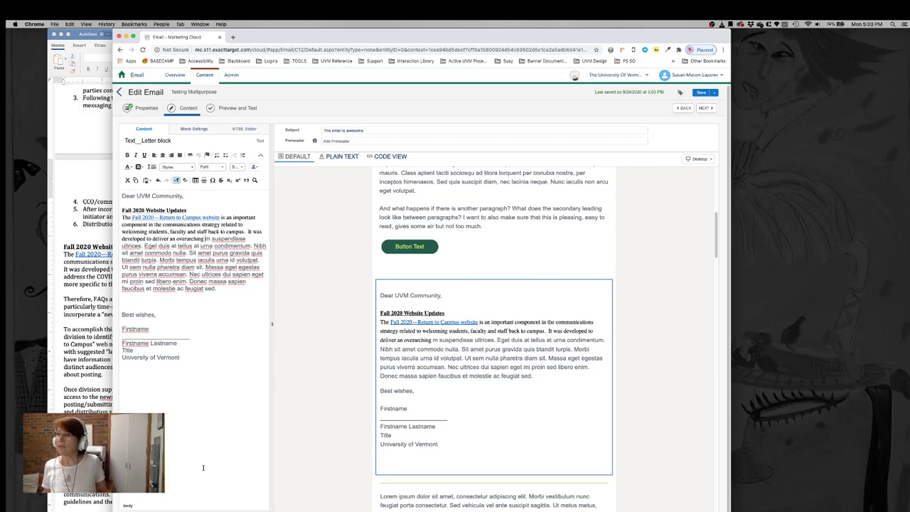
key("super+z")
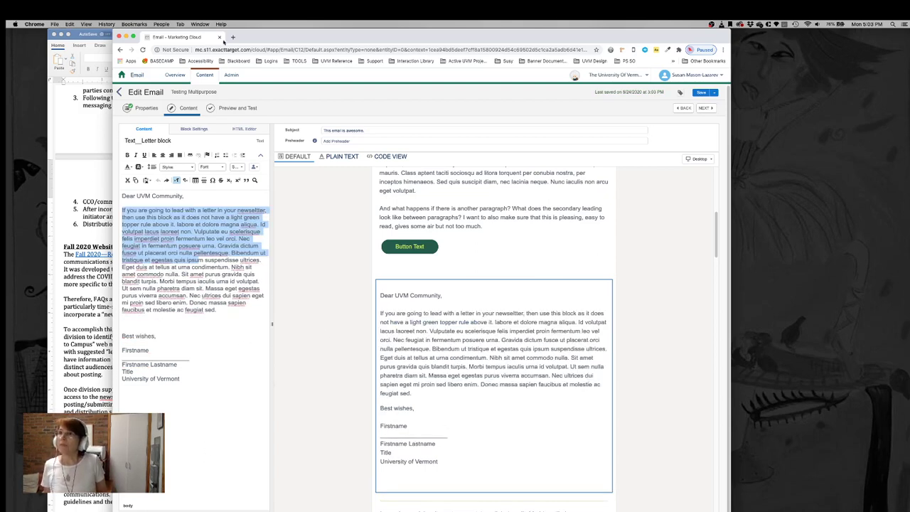
Rearrange the windows to bring forward the plain-text copy in TextEdit and select its entire "Fall 2020 Website Updates" passage
left_click_drag(249, 32, 368, 32)
left_click_drag(192, 39, 214, 220)
left_click(208, 129)
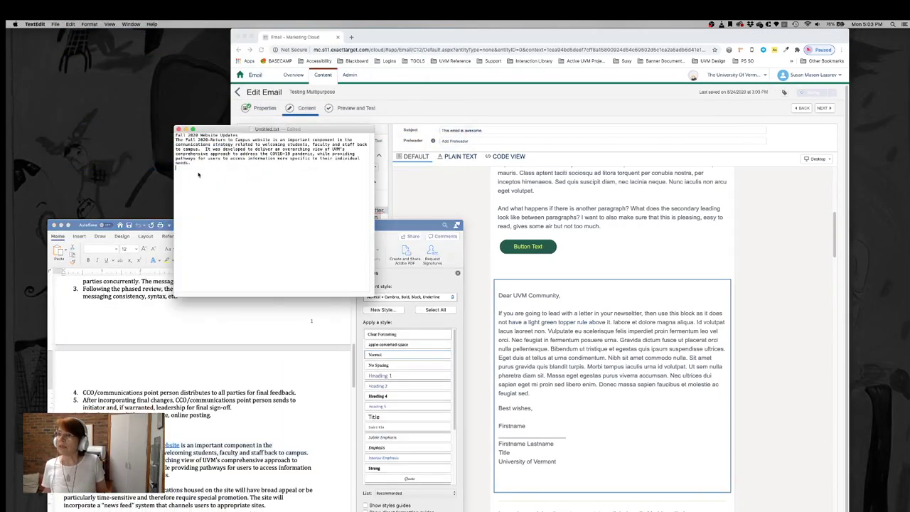
left_click_drag(209, 130, 366, 209)
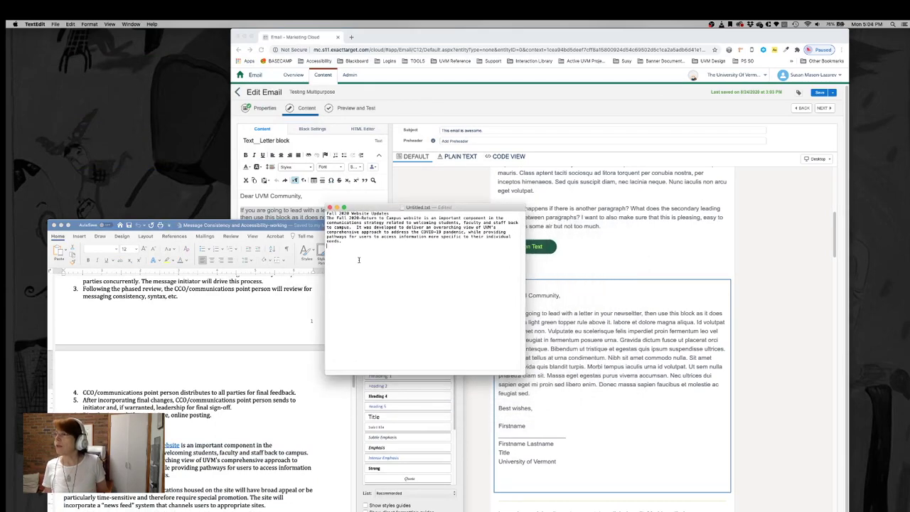
left_click_drag(351, 249, 328, 211)
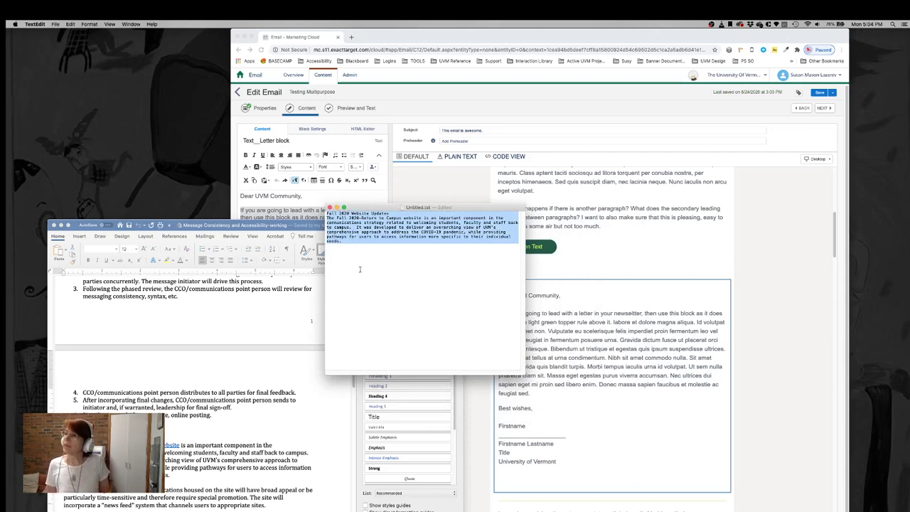
Bring the Word memo forward in a taller window and clear all formatting from the entire document
left_click_drag(271, 229, 321, 42)
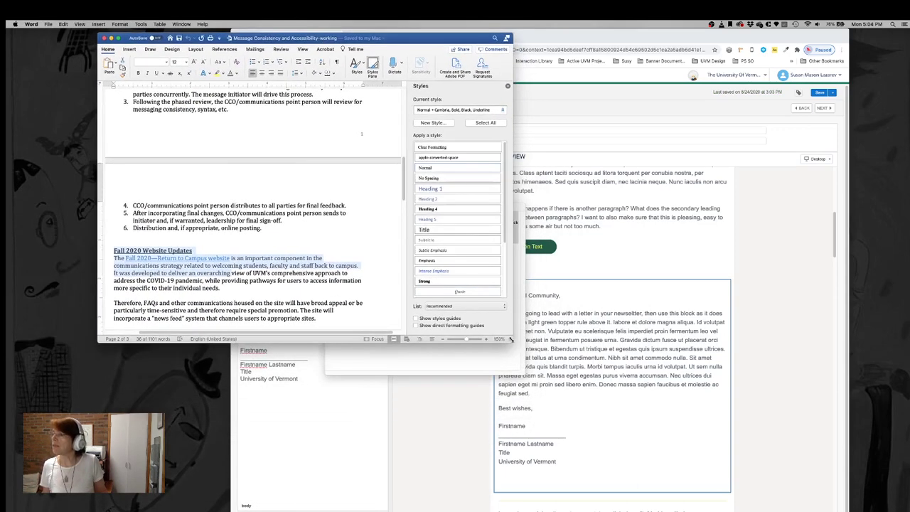
left_click_drag(518, 342, 533, 504)
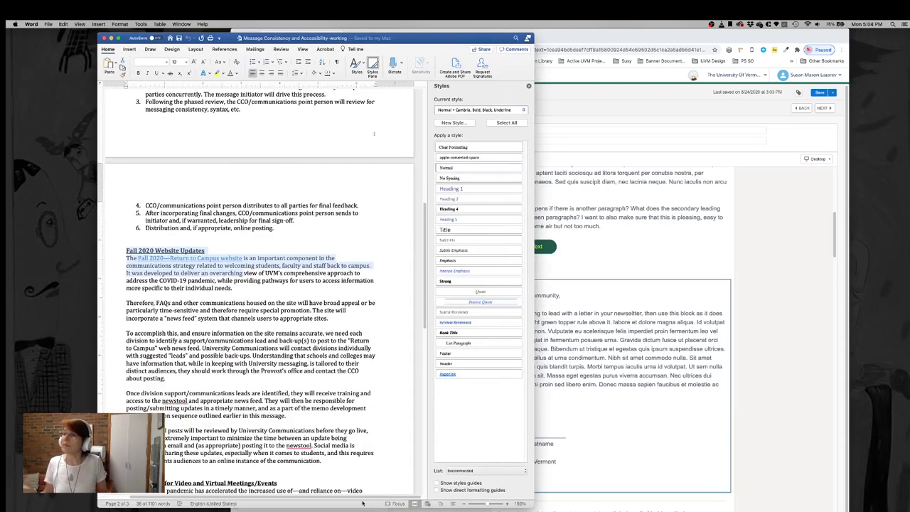
left_click(236, 362)
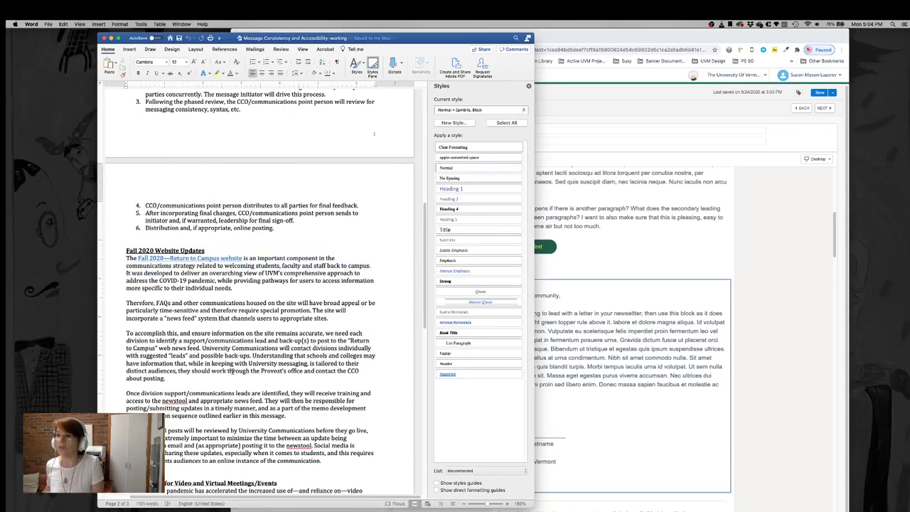
key("super+a")
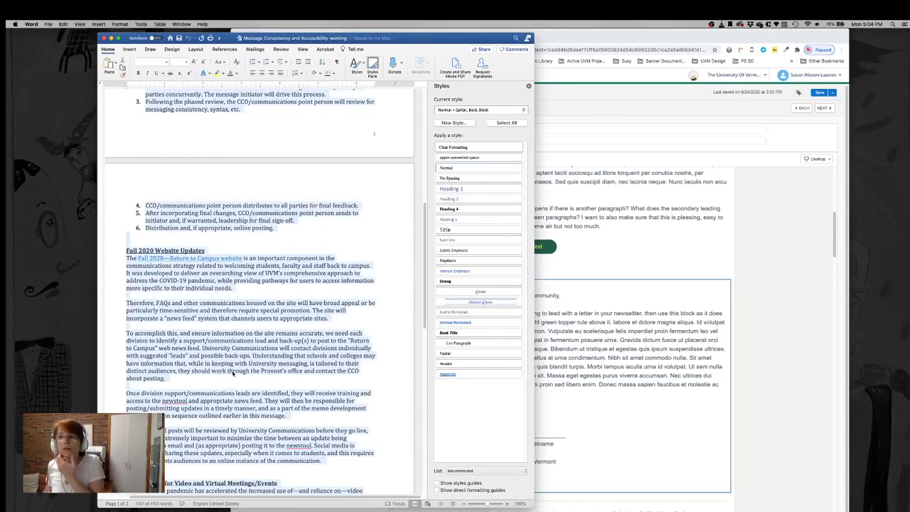
scroll(270, 248, "up", 3)
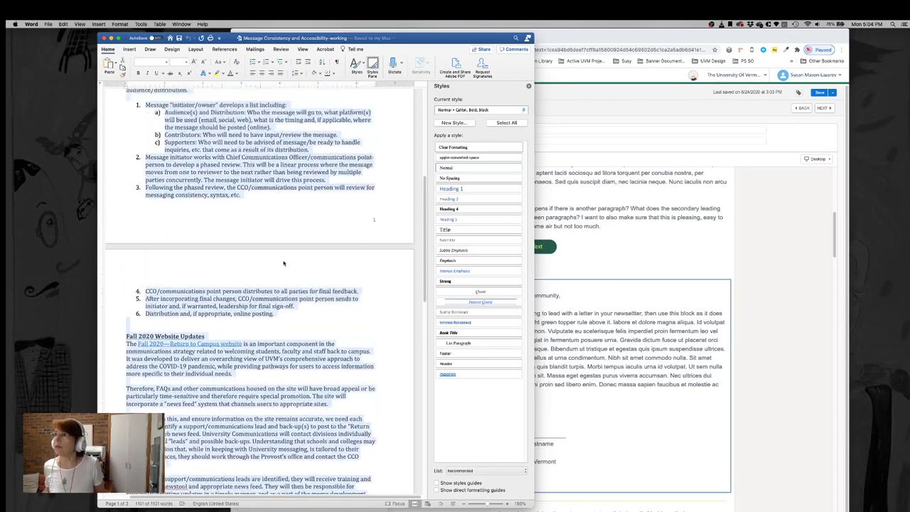
scroll(290, 192, "up", 7)
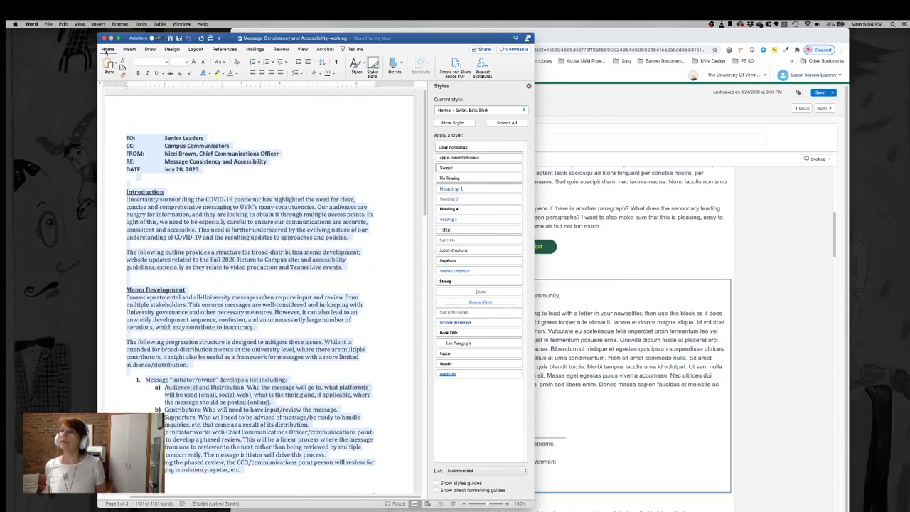
left_click(363, 65)
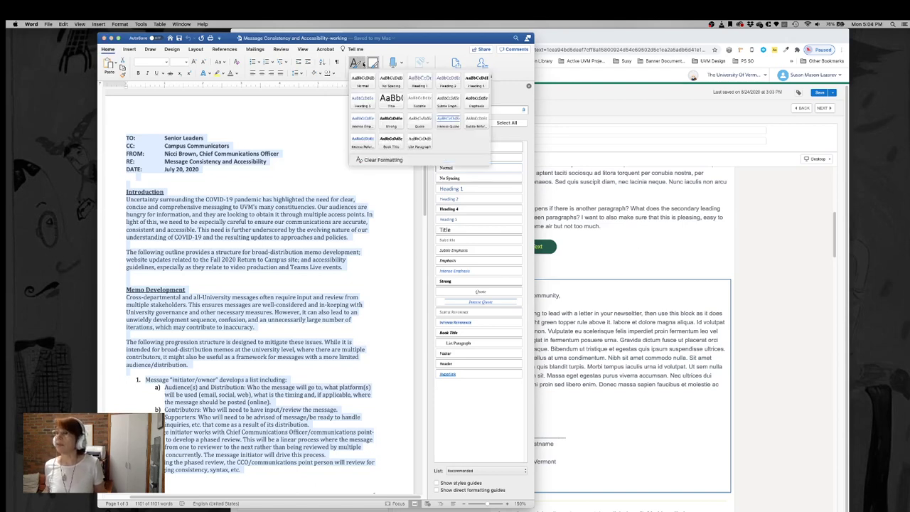
left_click(374, 161)
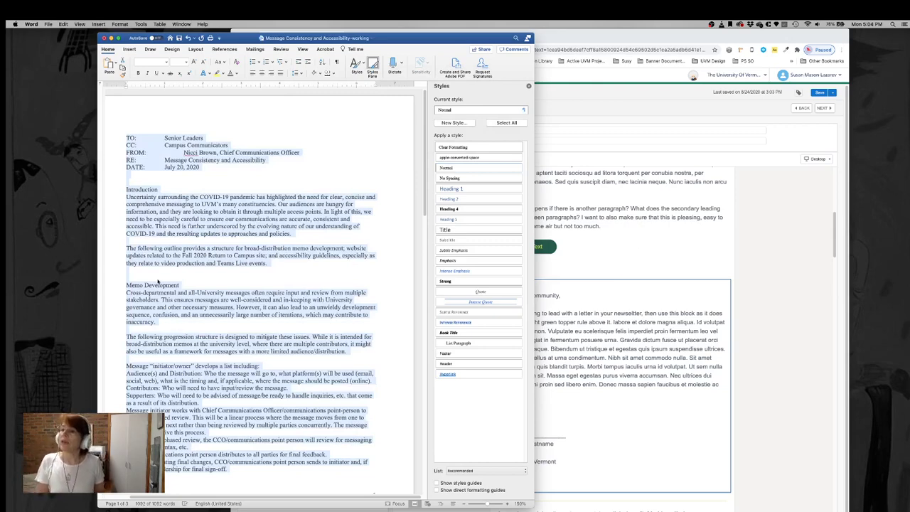
Modify the Normal style so that its font is Arial
scroll(179, 359, "down", 2)
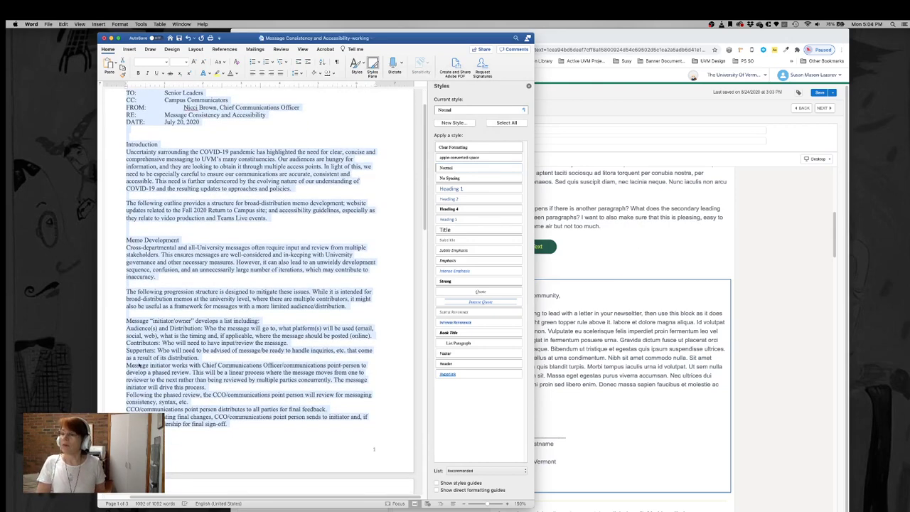
scroll(196, 413, "down", 10)
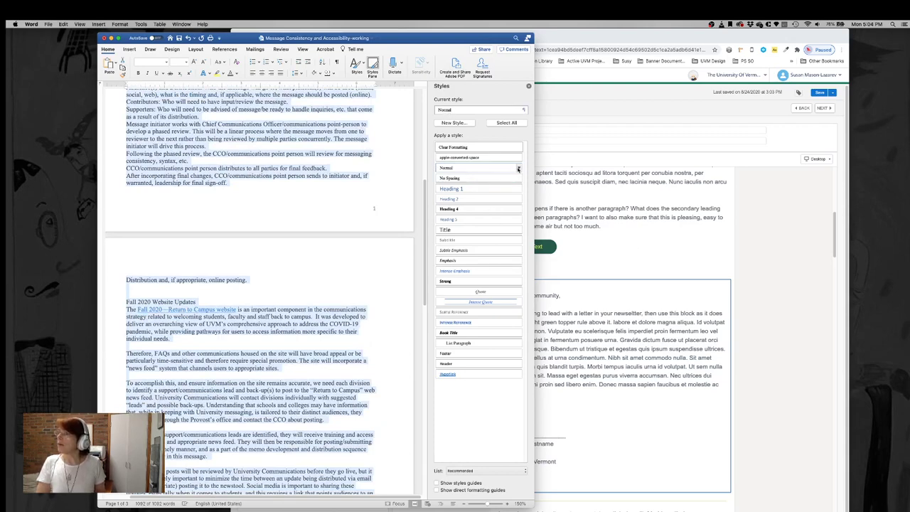
left_click(518, 168)
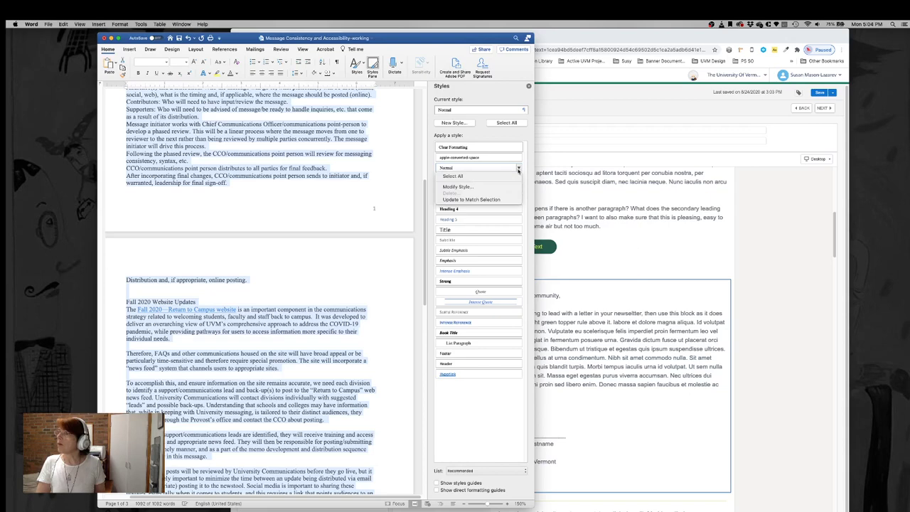
left_click(488, 186)
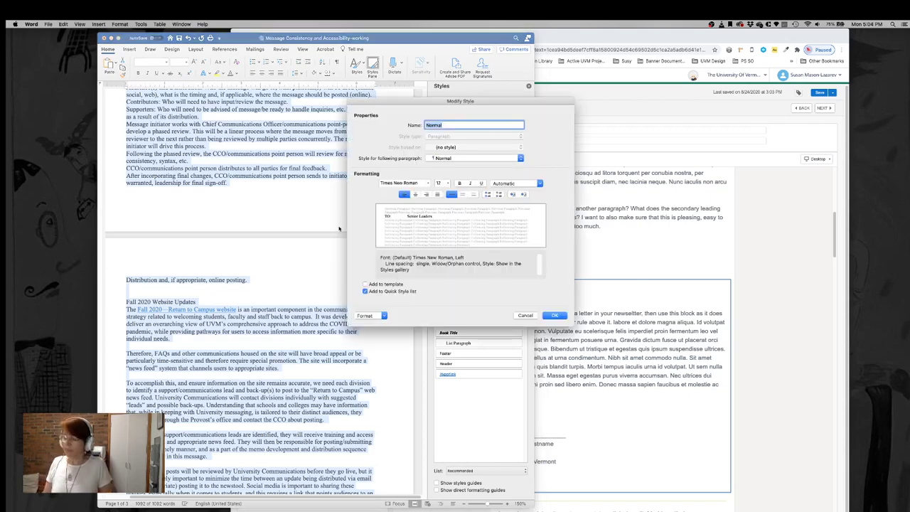
left_click(402, 182)
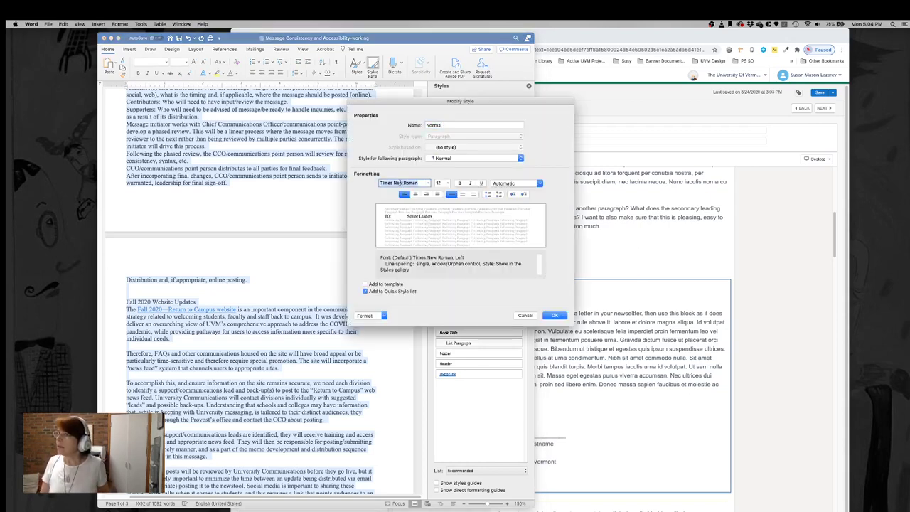
type("arial")
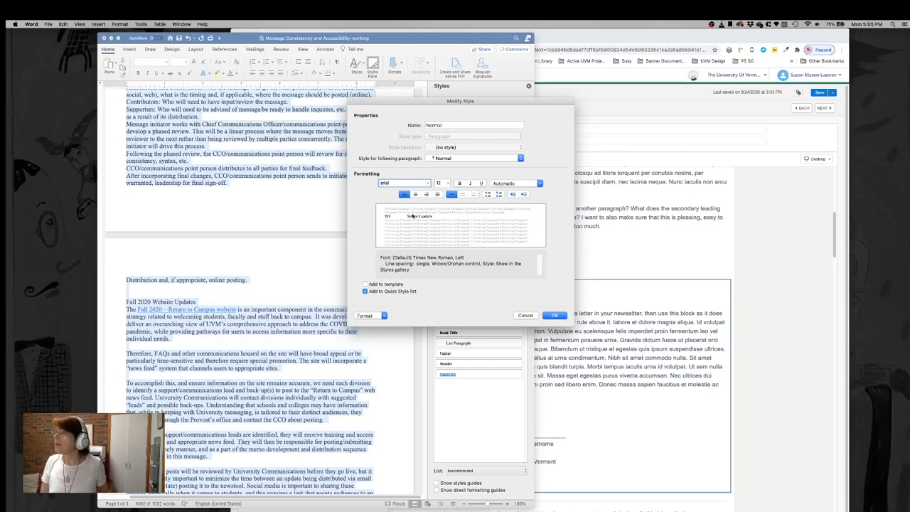
key("Return")
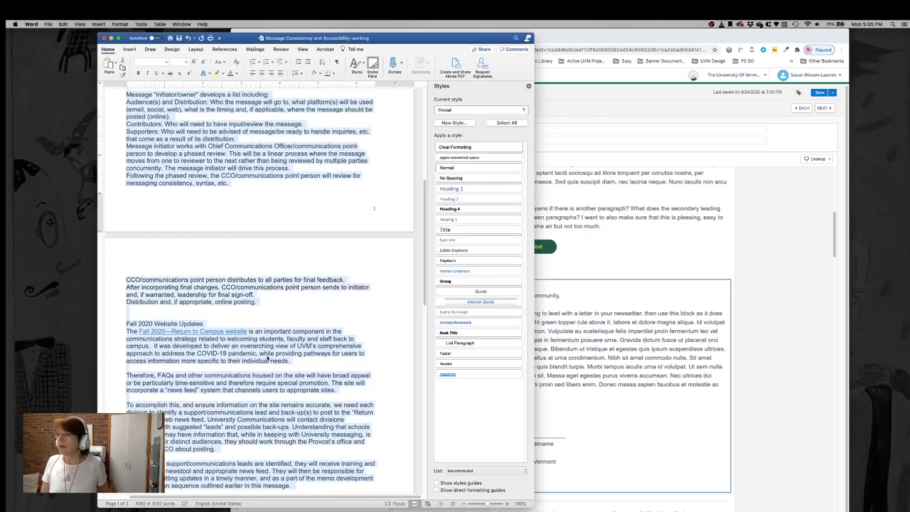
Modify the Hyperlink style so that its font color is a dark gray from the Background 2 theme colors
scroll(226, 400, "down", 10)
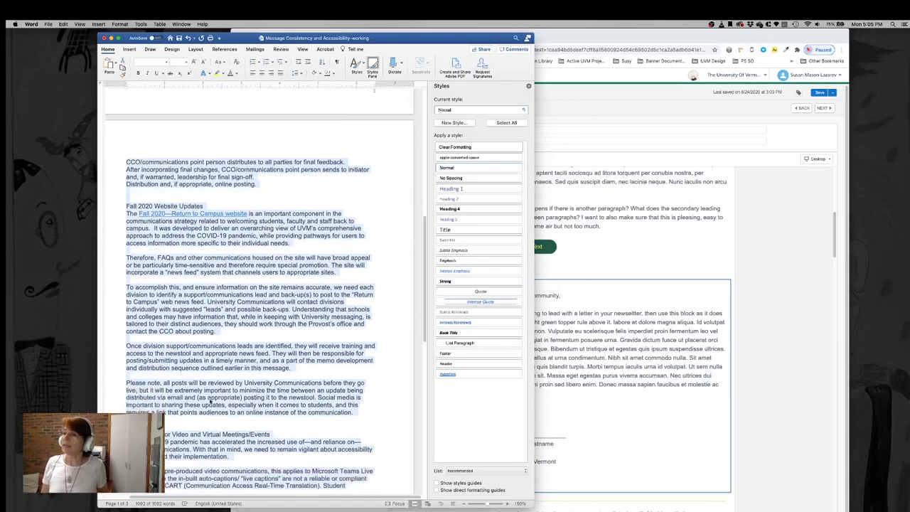
scroll(248, 444, "down", 5)
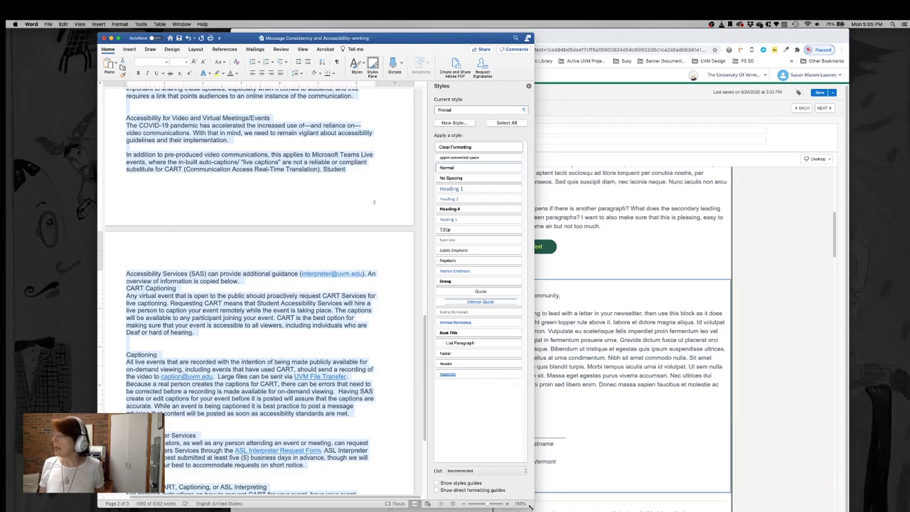
left_click_drag(530, 507, 531, 498)
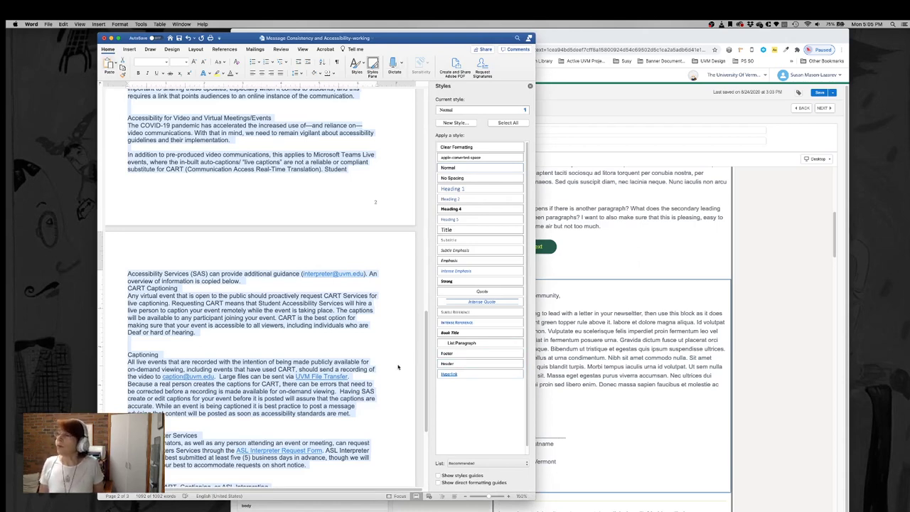
left_click(520, 375)
left_click(391, 395)
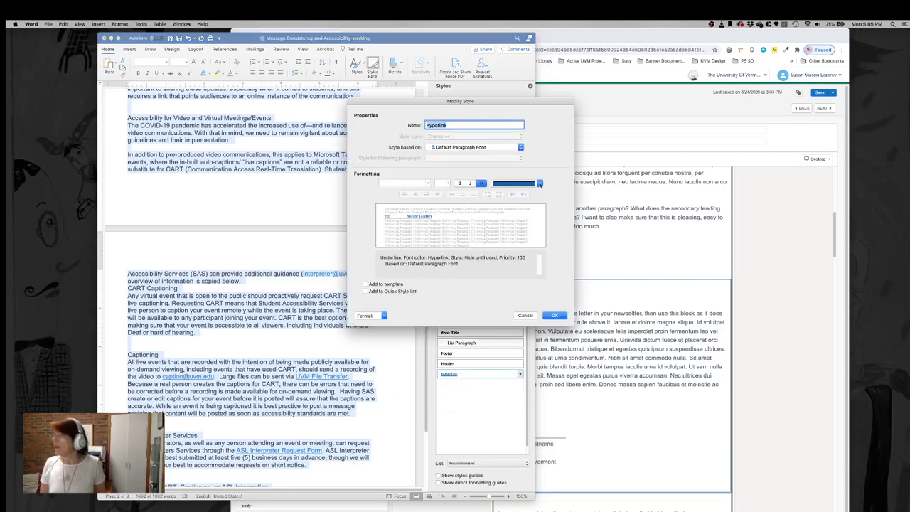
left_click(539, 183)
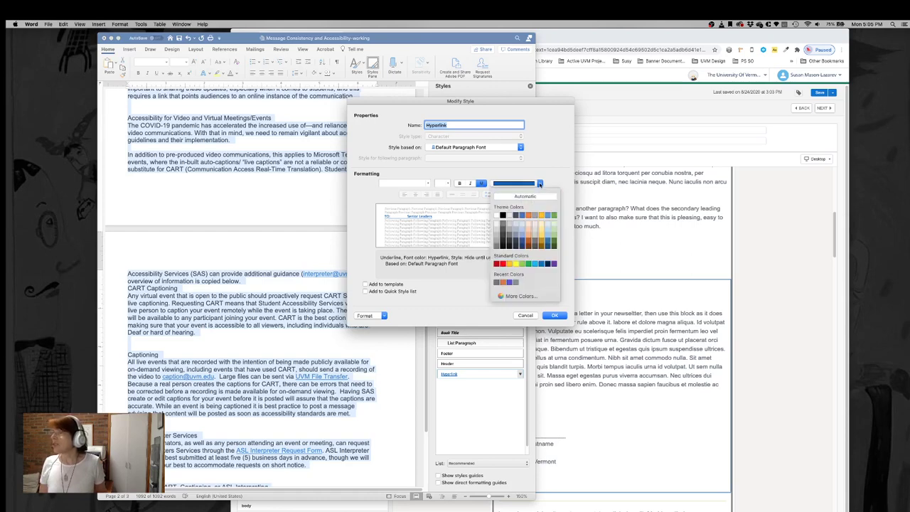
left_click(509, 241)
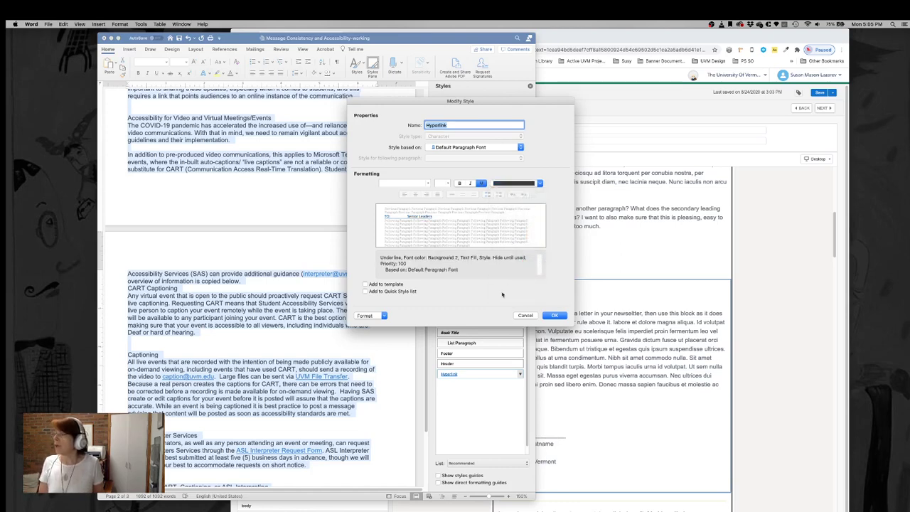
left_click(539, 184)
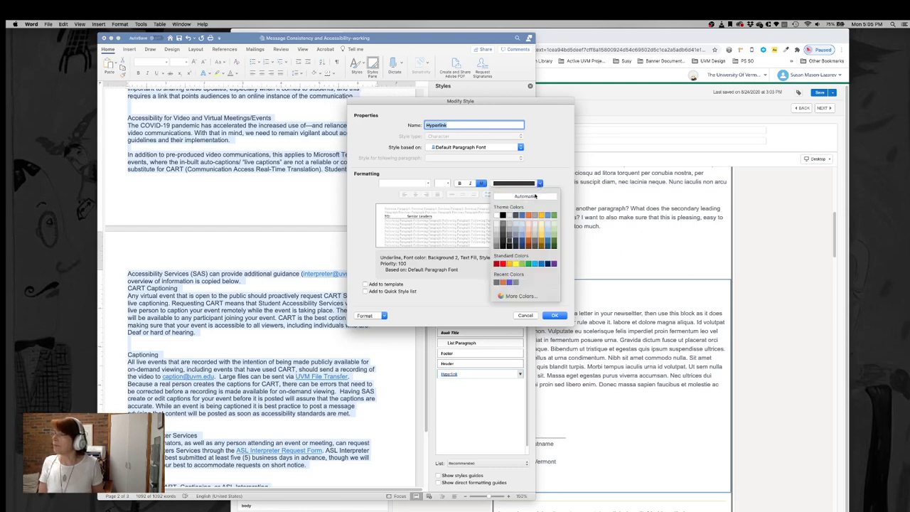
left_click(508, 238)
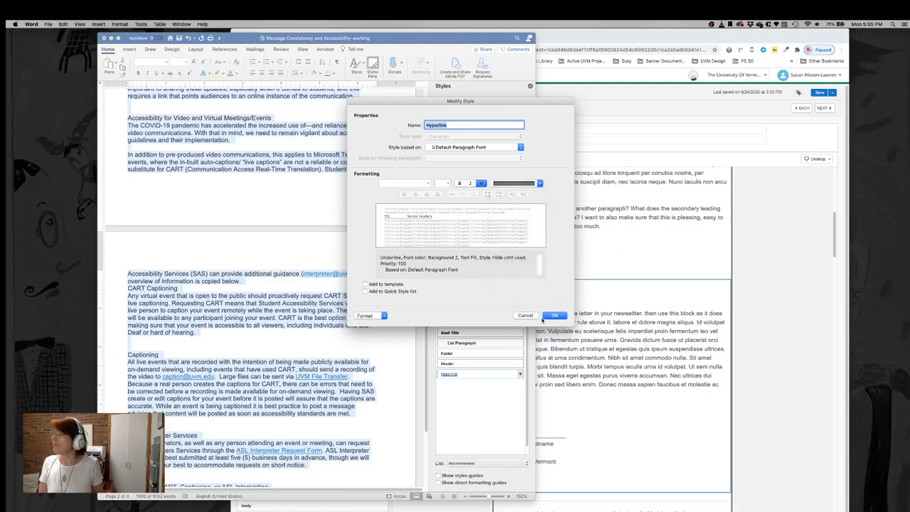
left_click(551, 316)
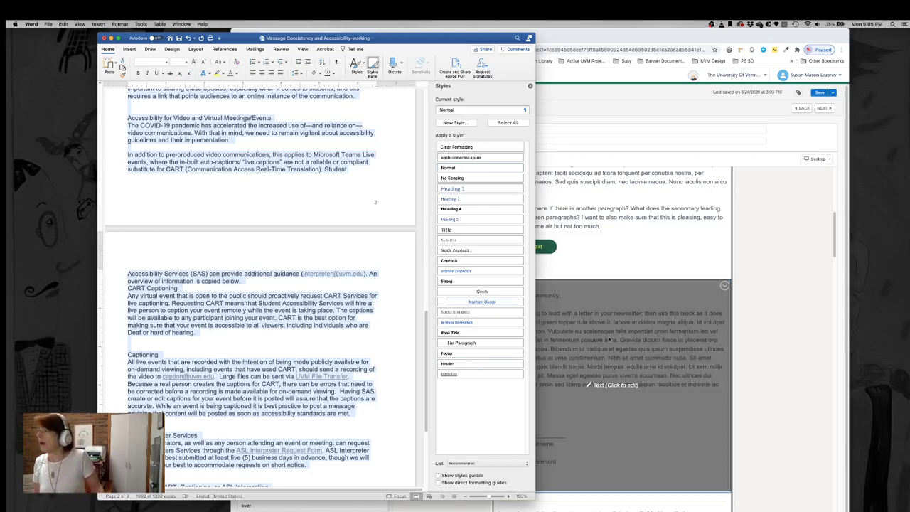
In Marketing Cloud, replace all the text in the letter block with the copied restyled memo and check it in the email preview
left_click(609, 340)
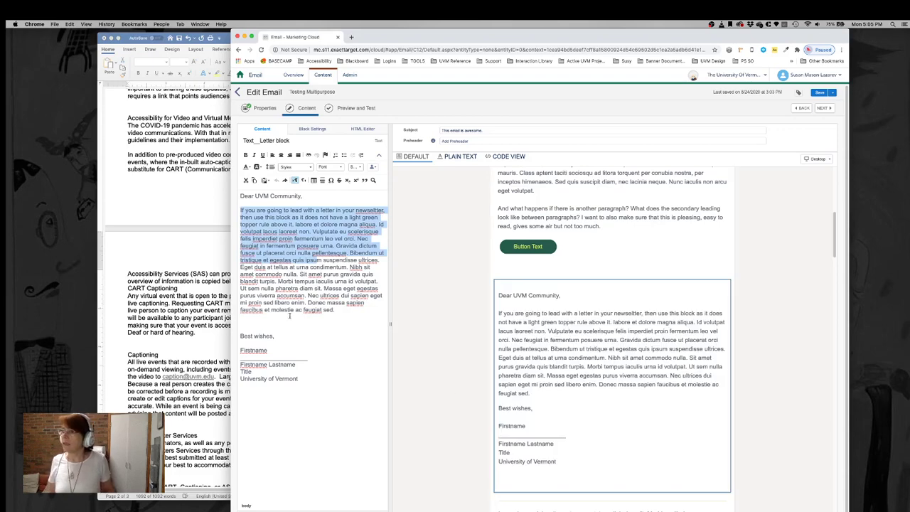
left_click(289, 316)
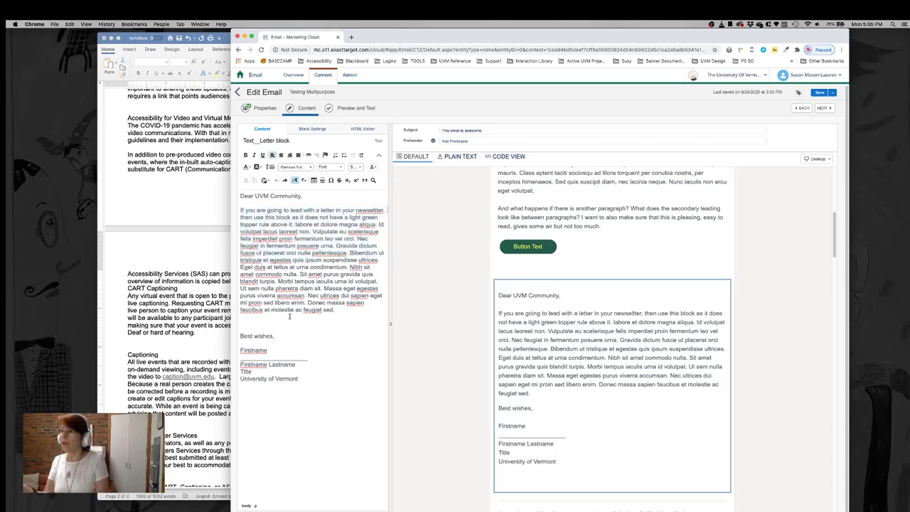
key("super+a")
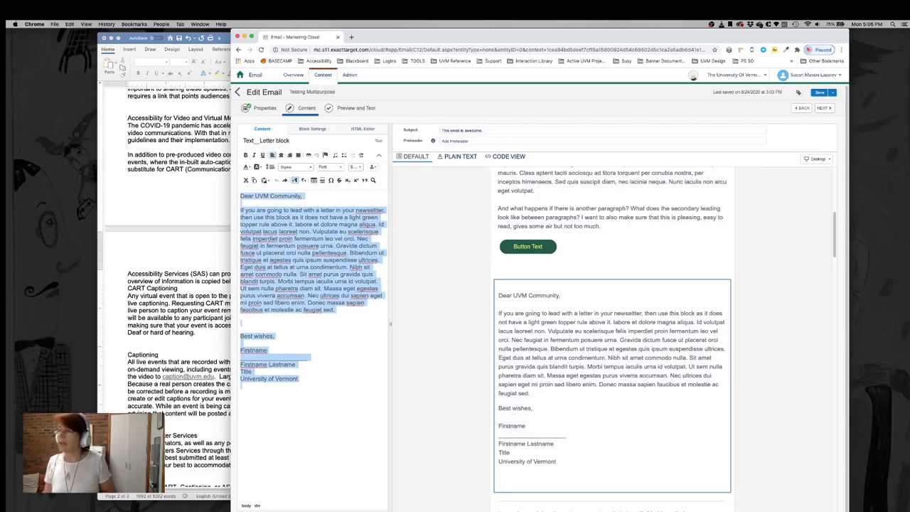
key("BackSpace")
key("super+v")
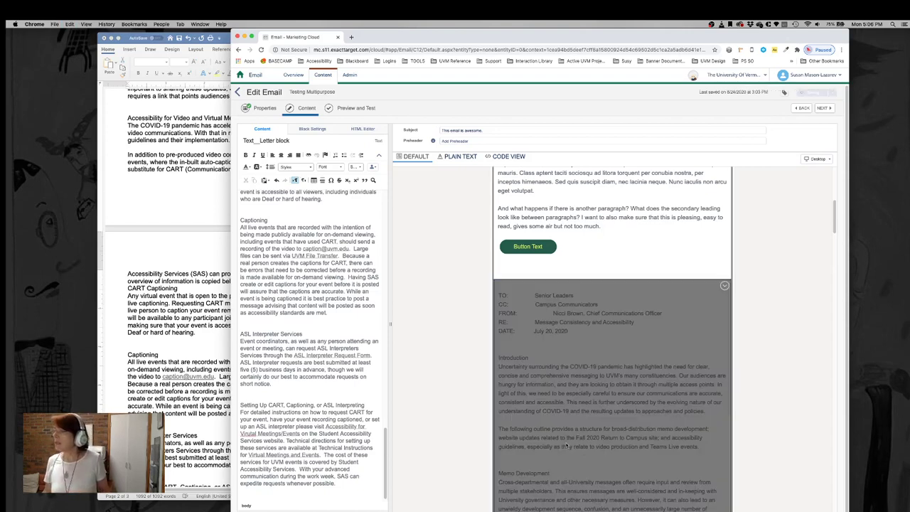
scroll(609, 418, "down", 3)
scroll(610, 418, "down", 10)
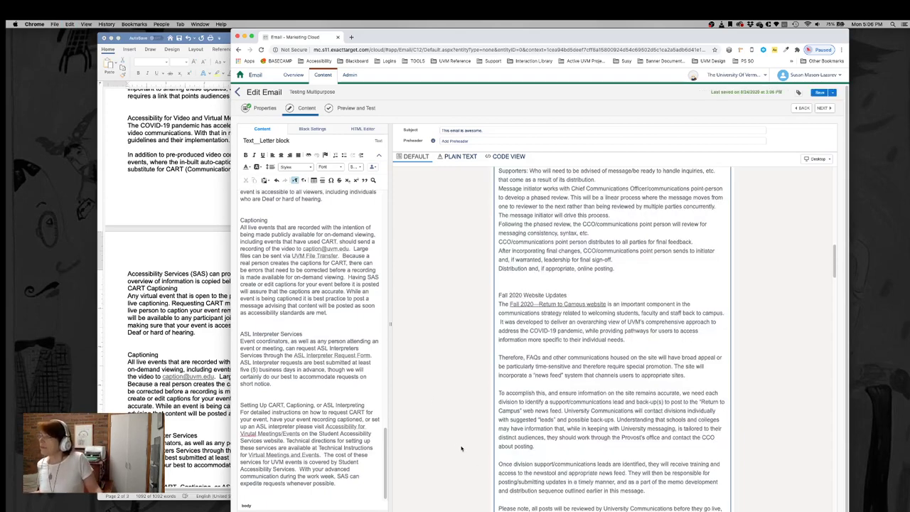
scroll(589, 412, "down", 5)
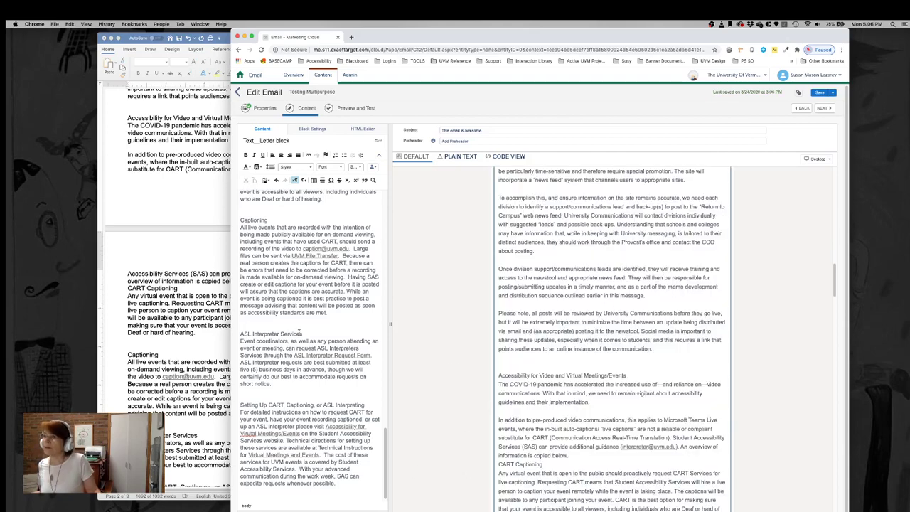
Apply the Secondary Title (H2) style to the "ASL Interpreter Services" and "Captioning" headings in the letter block
left_click_drag(304, 334, 240, 333)
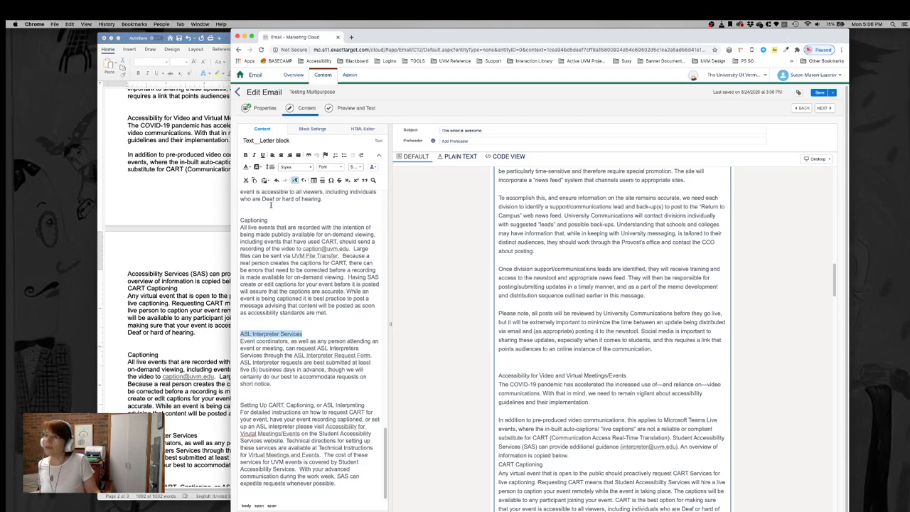
left_click(293, 168)
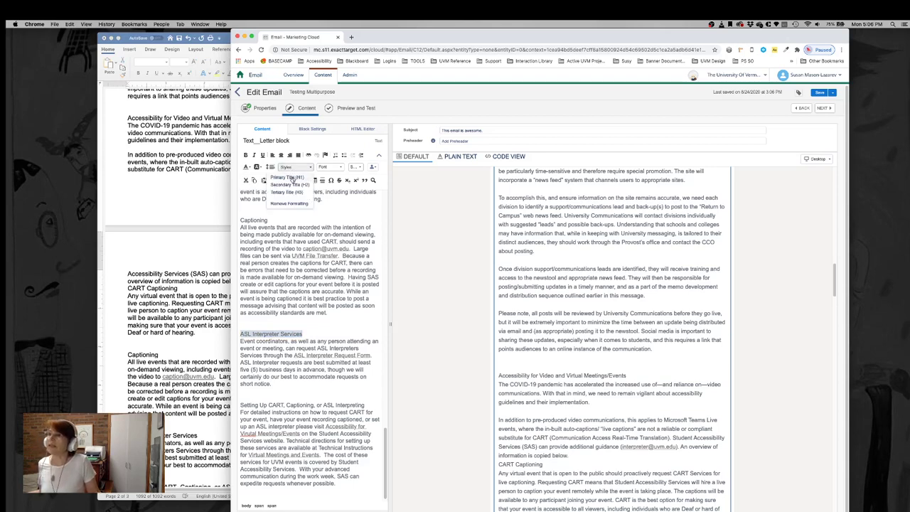
left_click(296, 185)
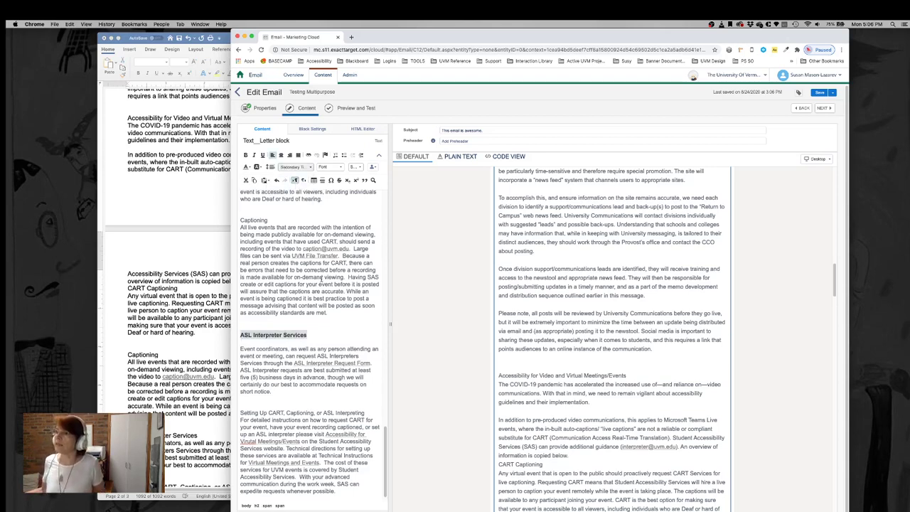
left_click_drag(273, 220, 240, 221)
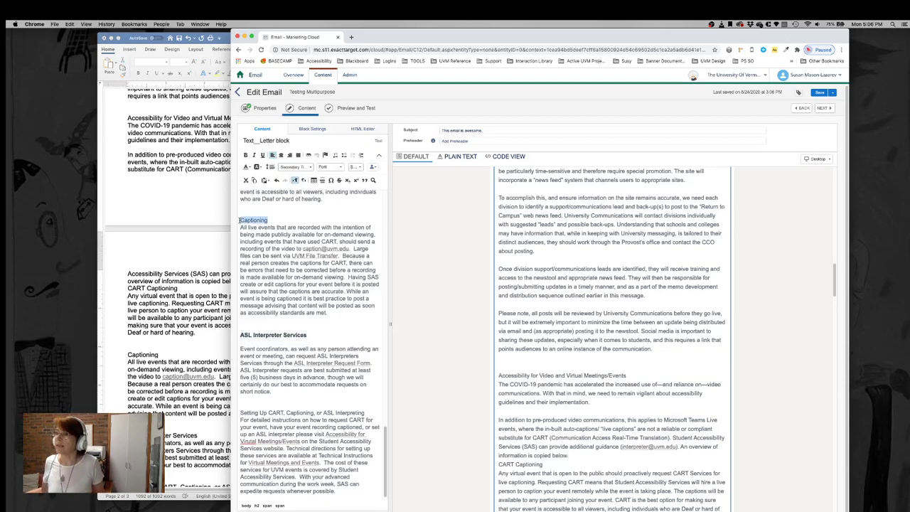
left_click(303, 169)
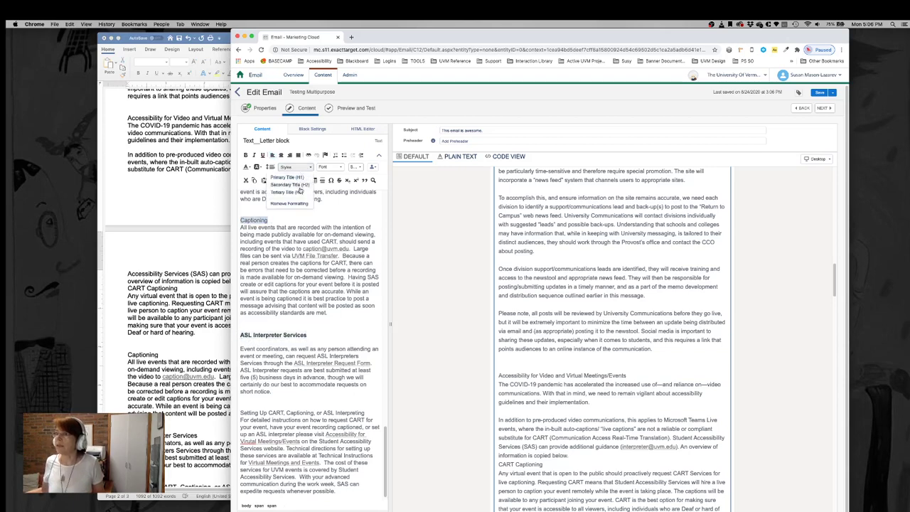
left_click(300, 187)
Review the list passage under "Memo Development" and the styled headings in the email preview, and leave the letter block's editor
scroll(292, 327, "up", 10)
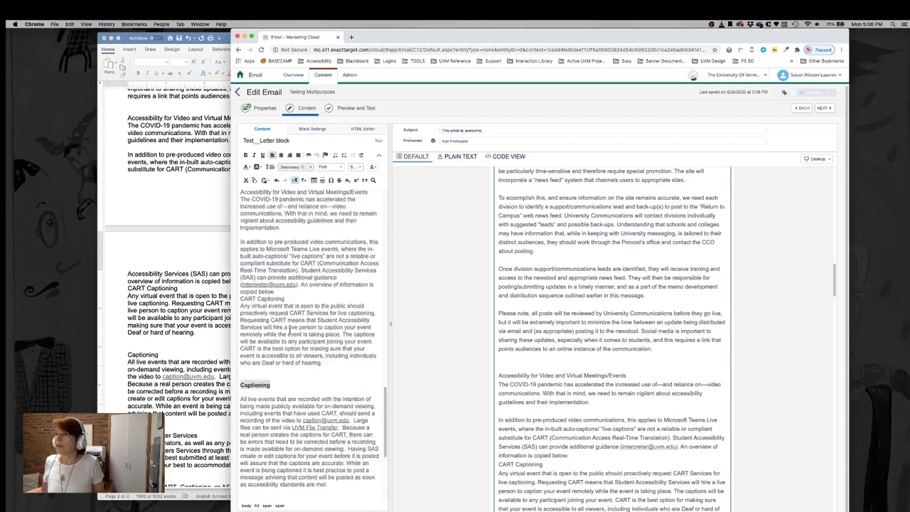
scroll(289, 329, "up", 5)
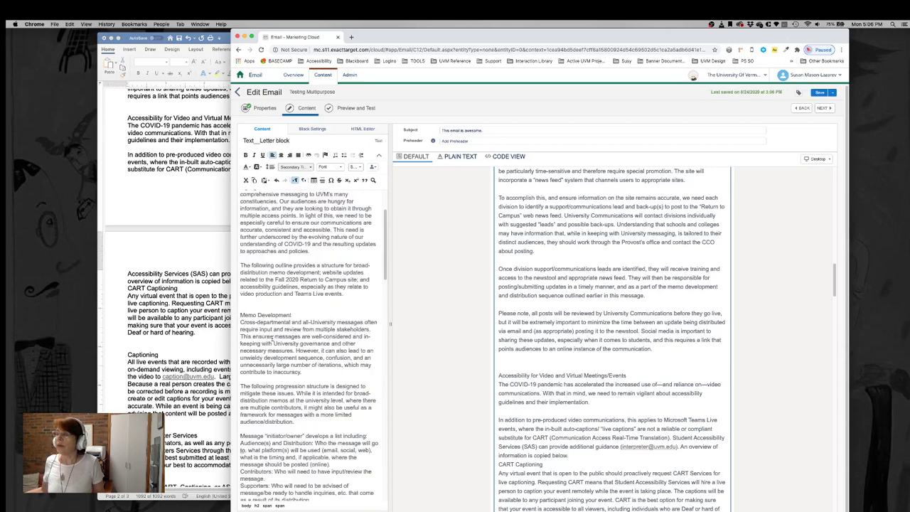
scroll(270, 334, "up", 3)
scroll(275, 341, "down", 7)
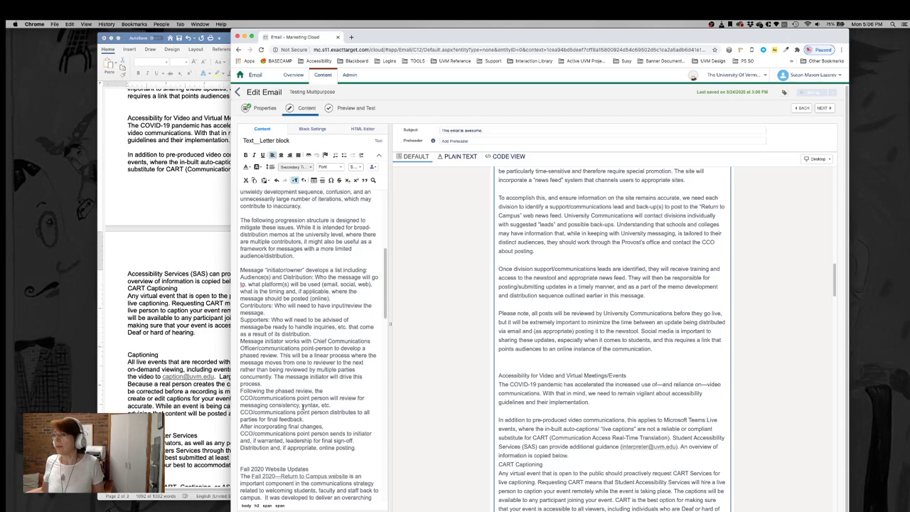
left_click(323, 434, "shift")
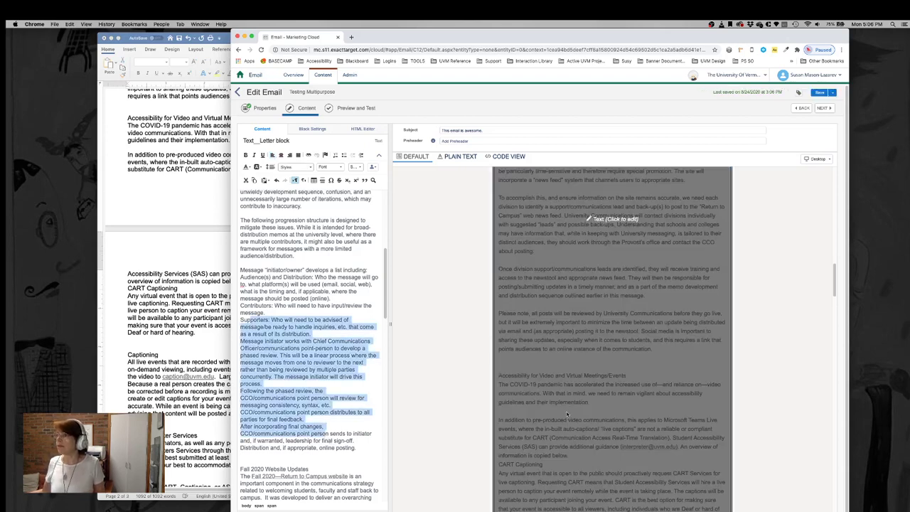
scroll(557, 412, "up", 10)
scroll(557, 412, "down", 10)
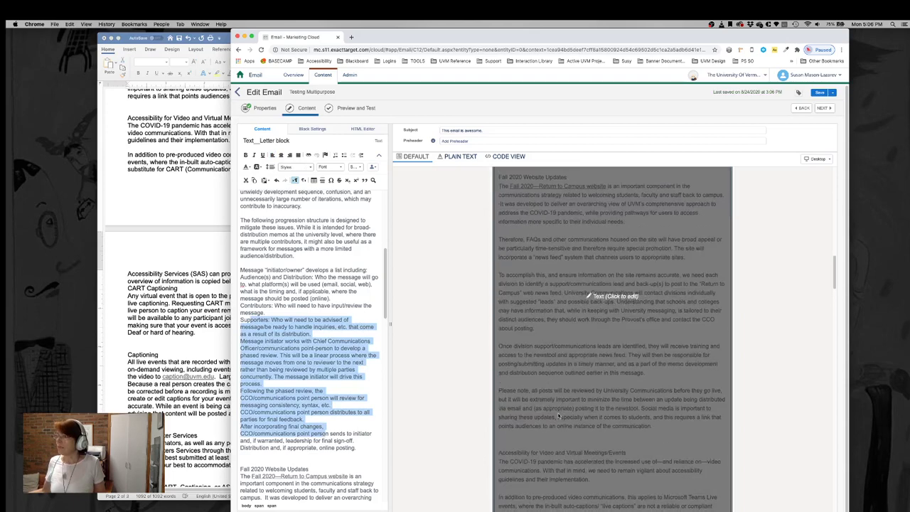
scroll(558, 422, "up", 3)
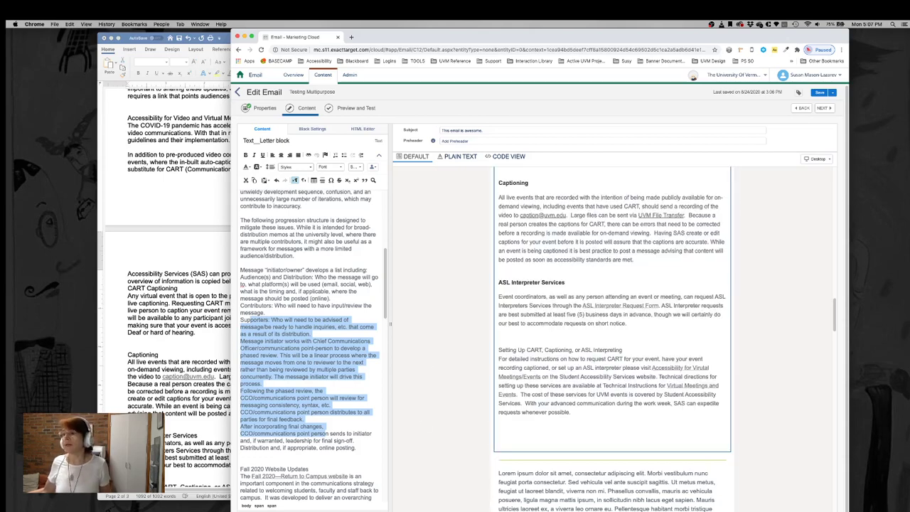
left_click(442, 369)
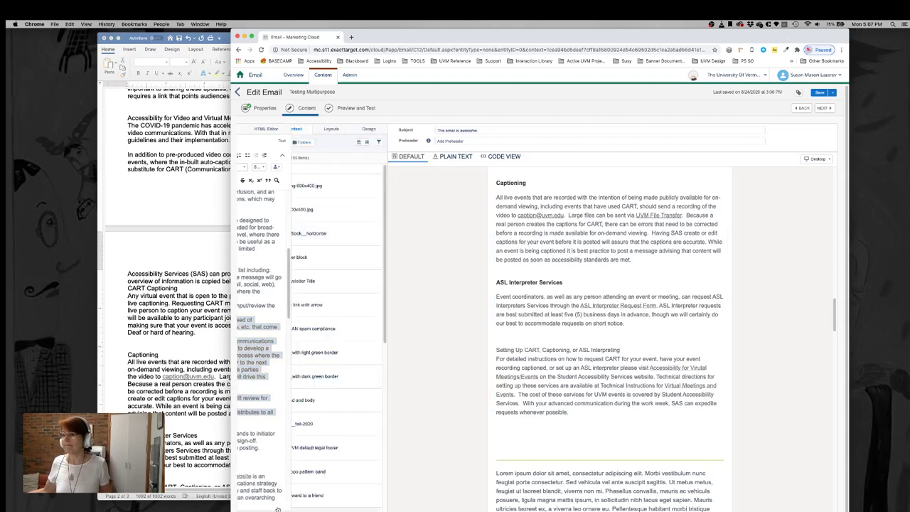